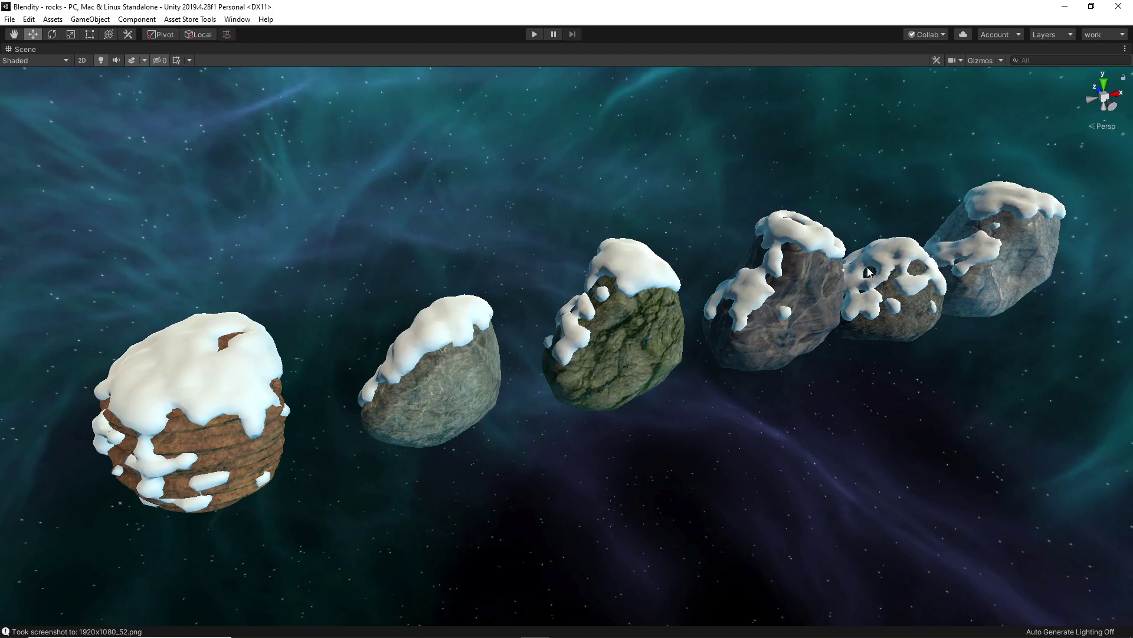
Step: Orbit around the row of snow-capped rocks, then switch to the Blendity page in Chrome
alt+drag(760, 294, 745, 291)
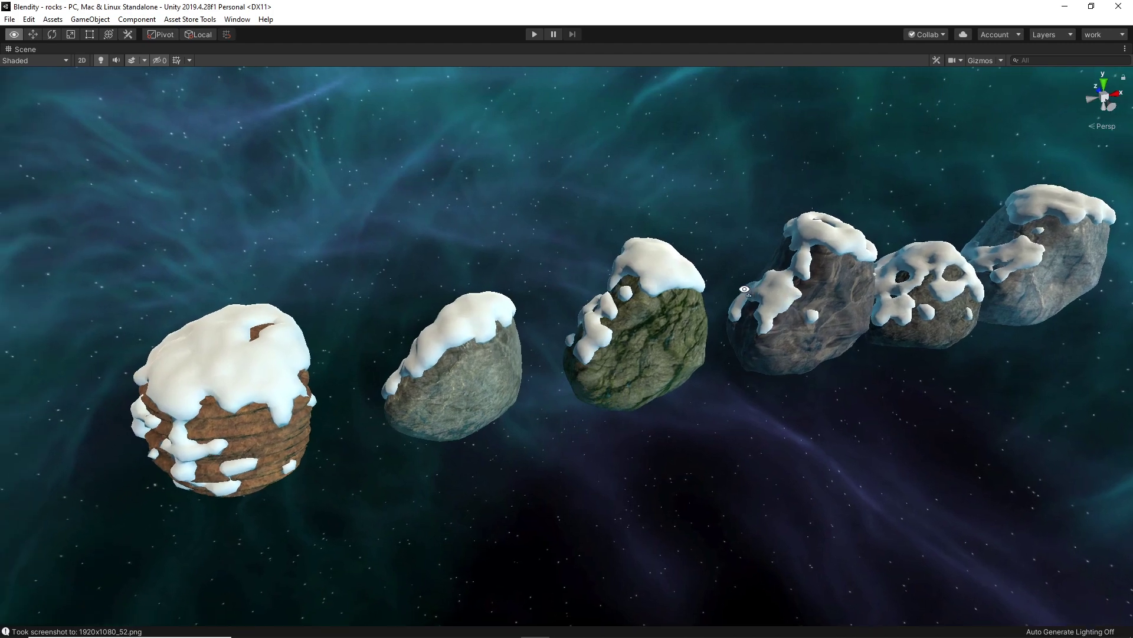
alt+drag(668, 298, 671, 290)
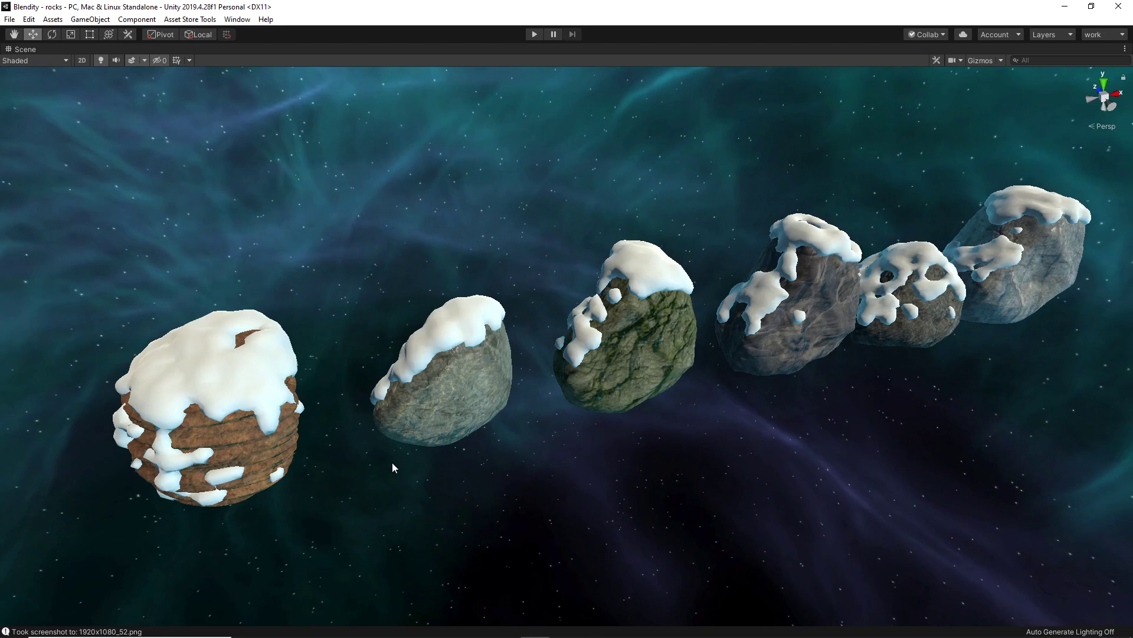
key(alt+Tab)
key(Tab)
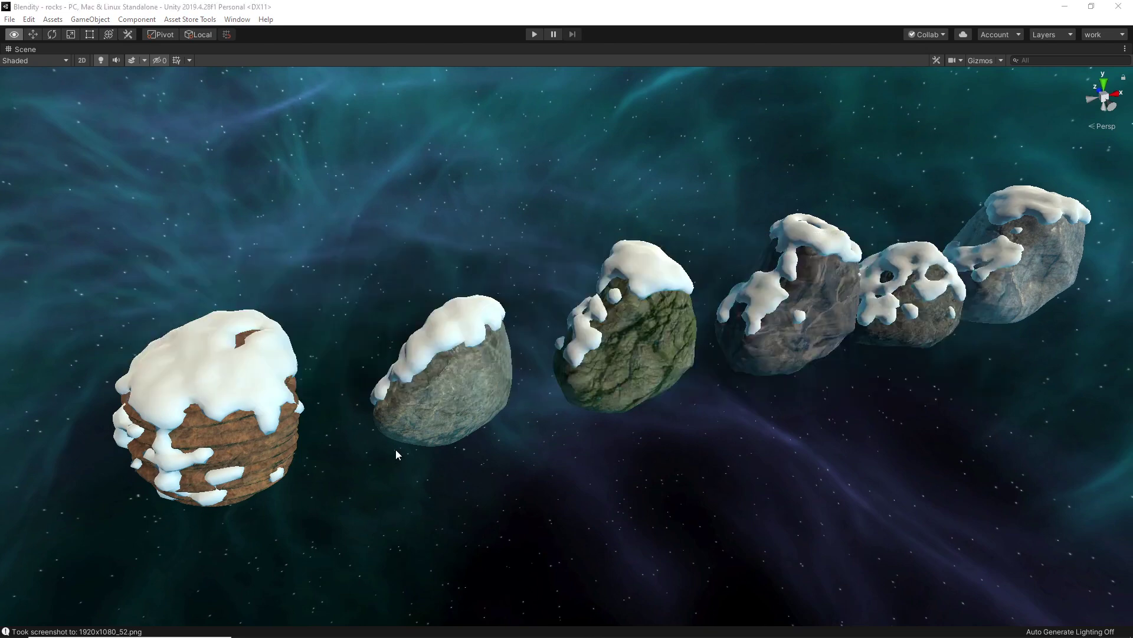
Step: Scroll down through the Blendity screenshots, including the snowy rocks, and back to the top
scroll(637, 348, down, 1)
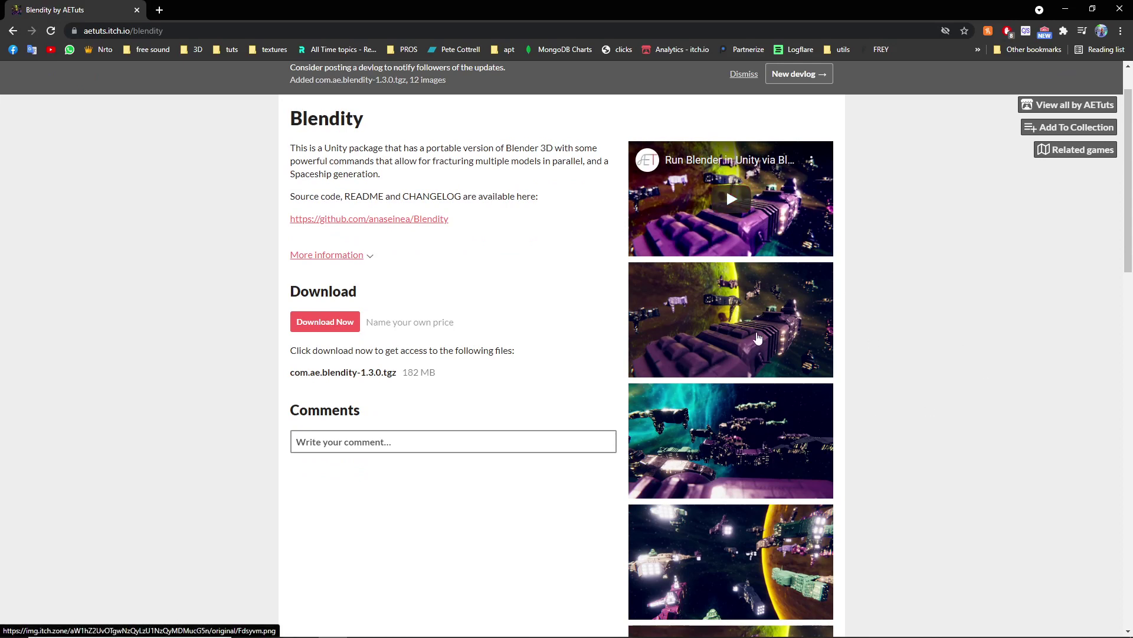
scroll(762, 394, down, 3)
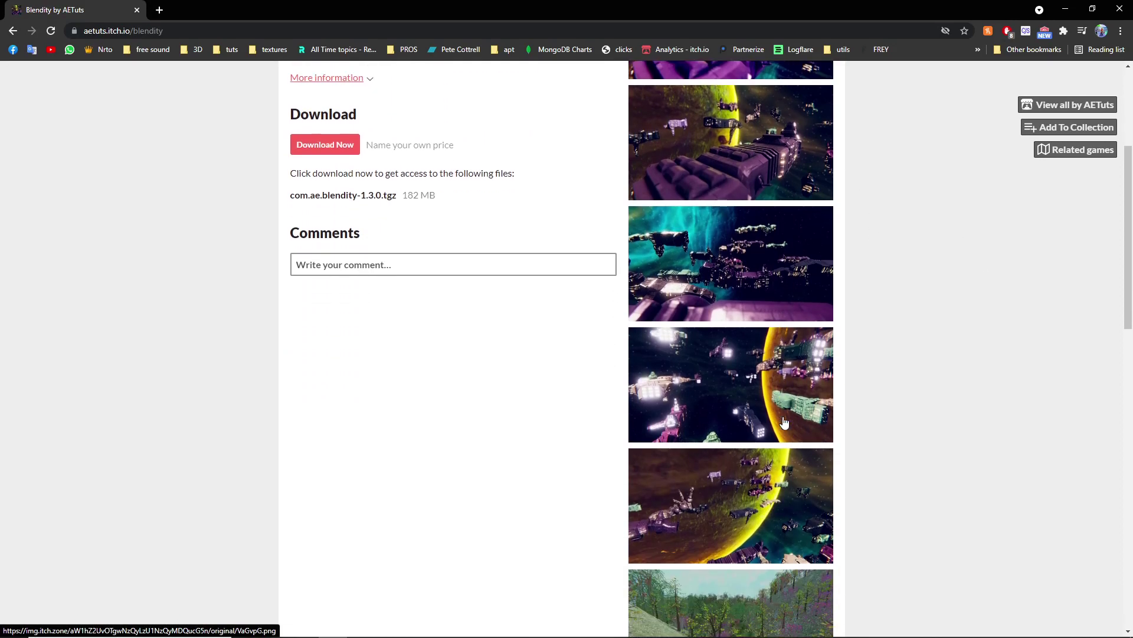
scroll(784, 422, down, 3)
scroll(692, 352, up, 6)
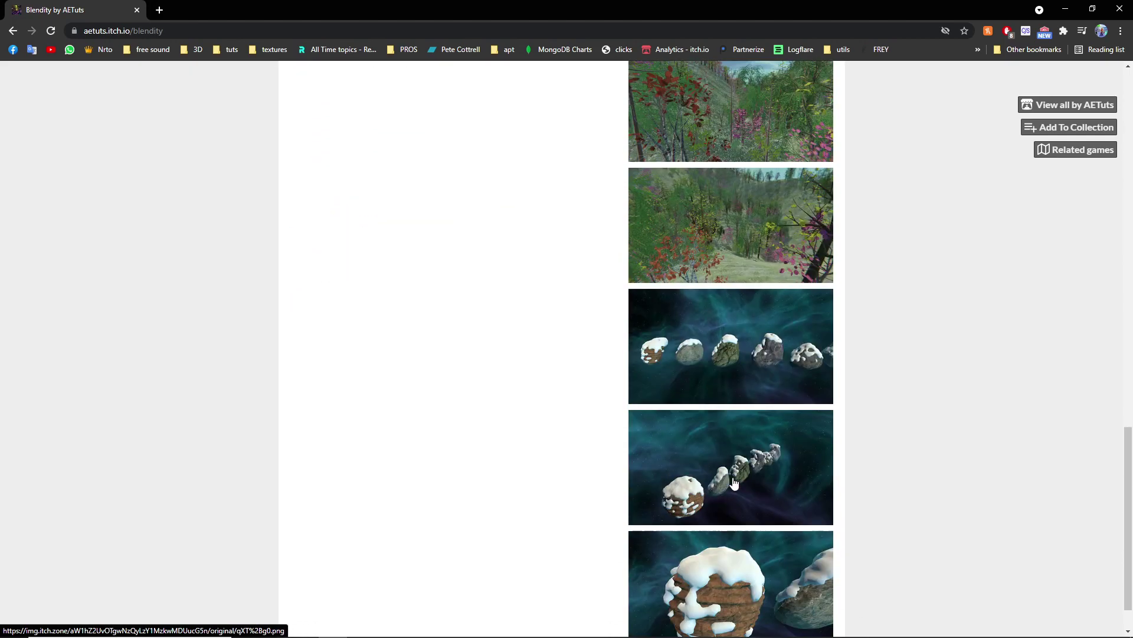
scroll(727, 477, up, 8)
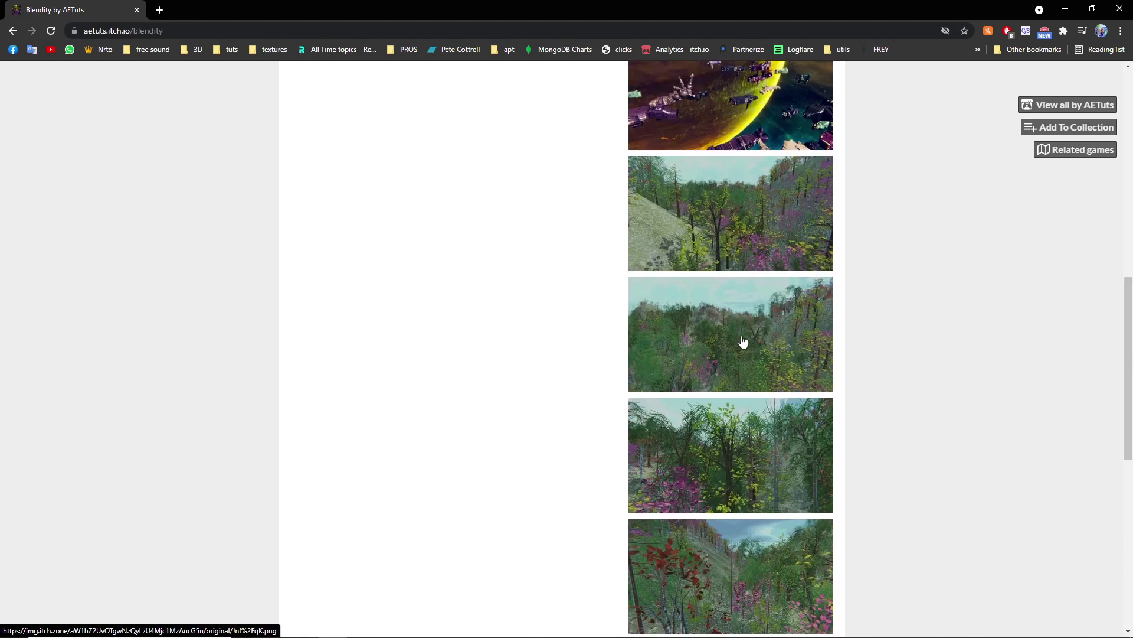
scroll(692, 367, up, 10)
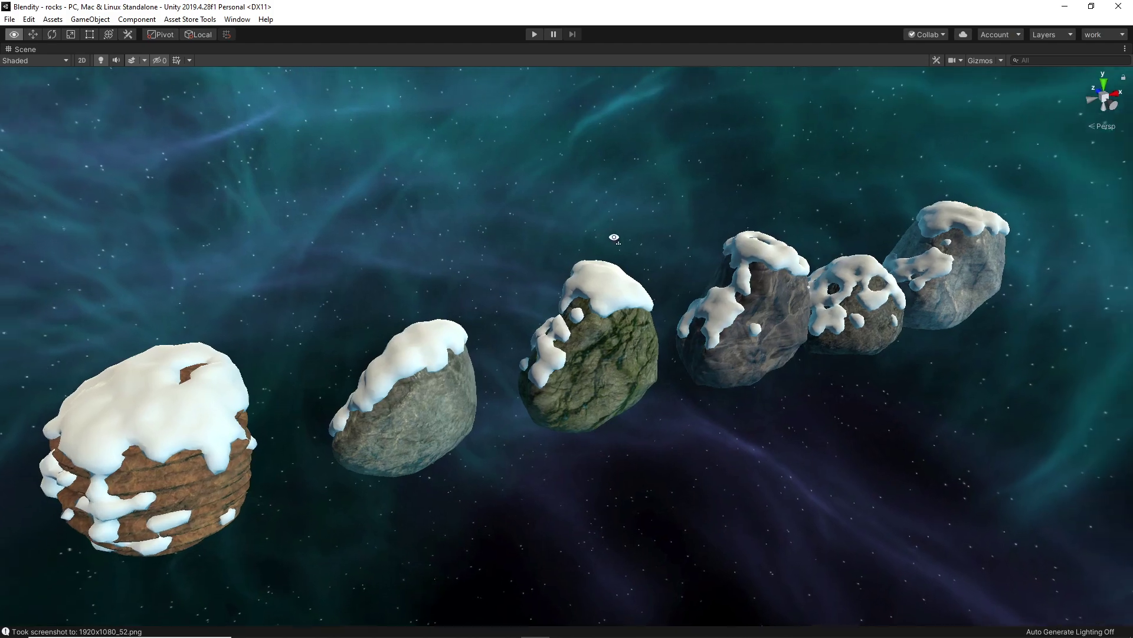
Step: Select a rock's SnowBall.001 snow cap, move it off and back, then restore all editor panels
alt+drag(614, 238, 618, 239)
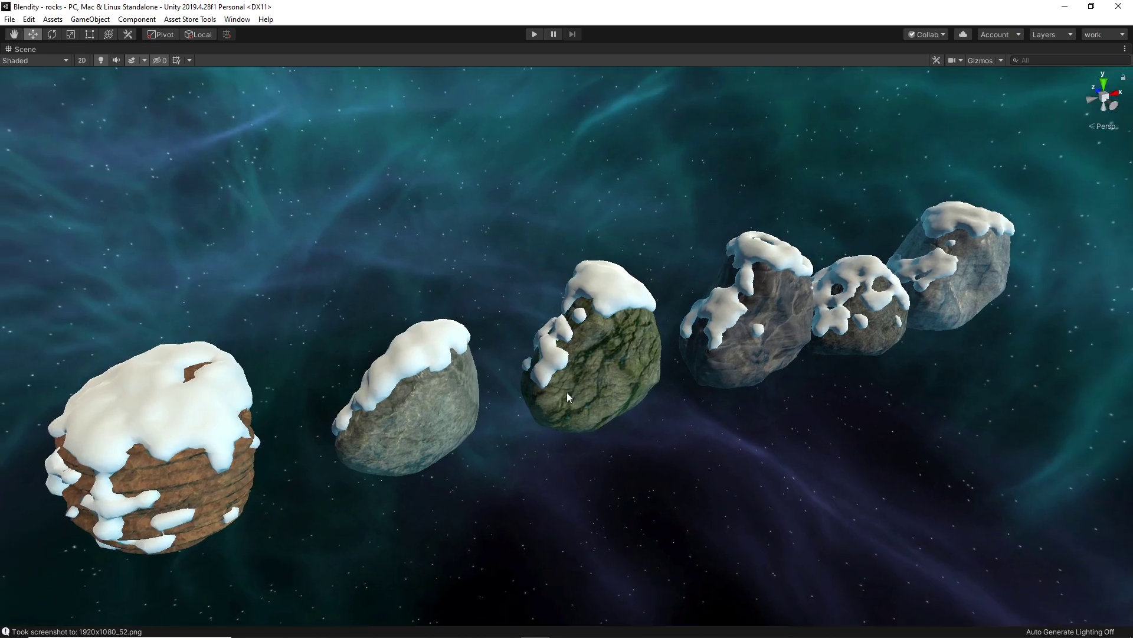
alt+drag(567, 392, 889, 315)
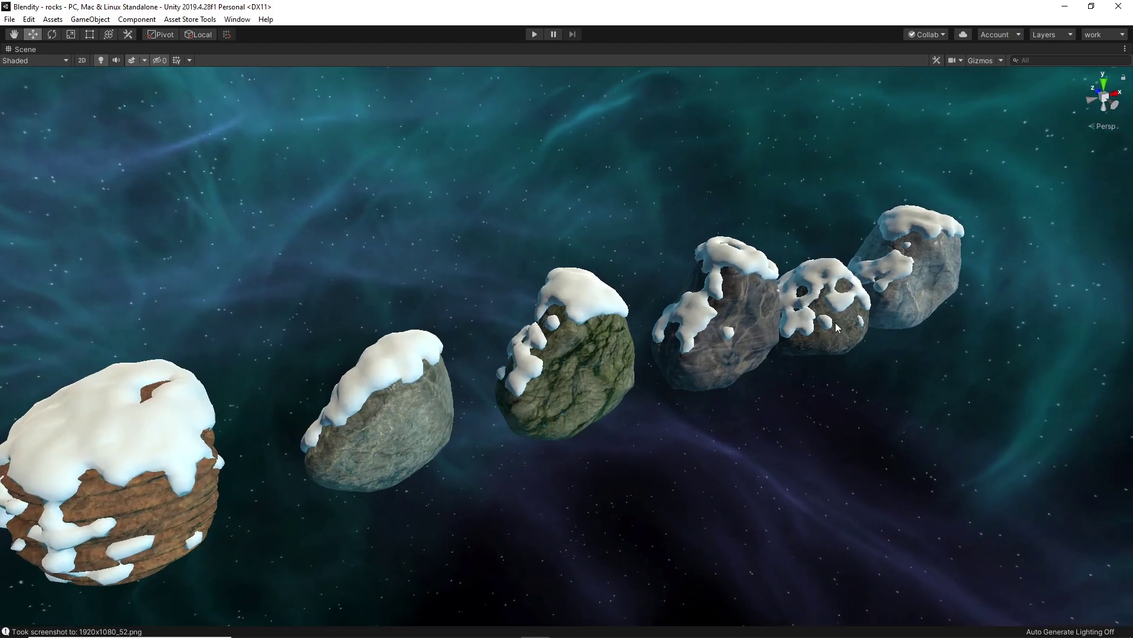
alt+drag(448, 415, 289, 388)
alt+drag(871, 368, 804, 385)
click(802, 299)
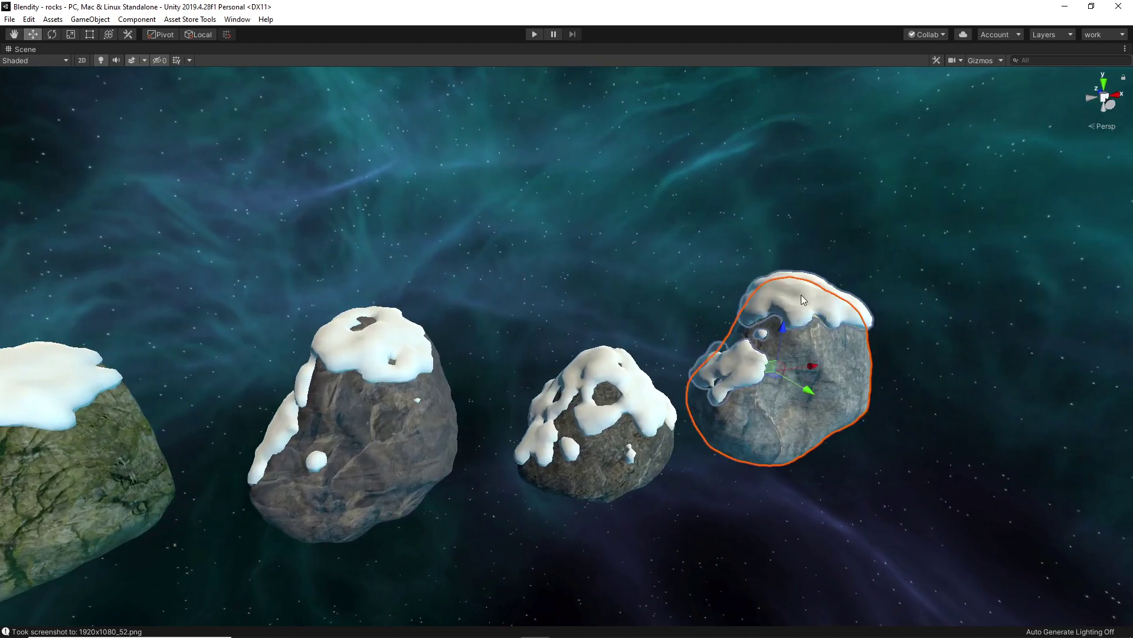
click(801, 296)
mouse_move(778, 327)
mouse_down()
mouse_move(1008, 353)
mouse_move(779, 328)
mouse_up()
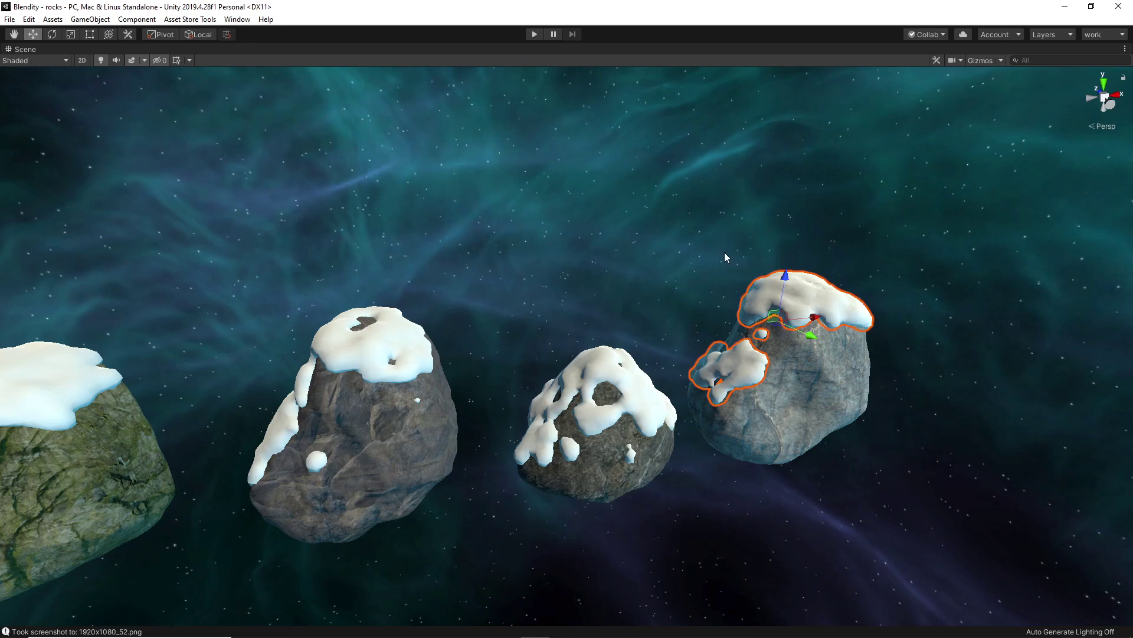
key(shift+space)
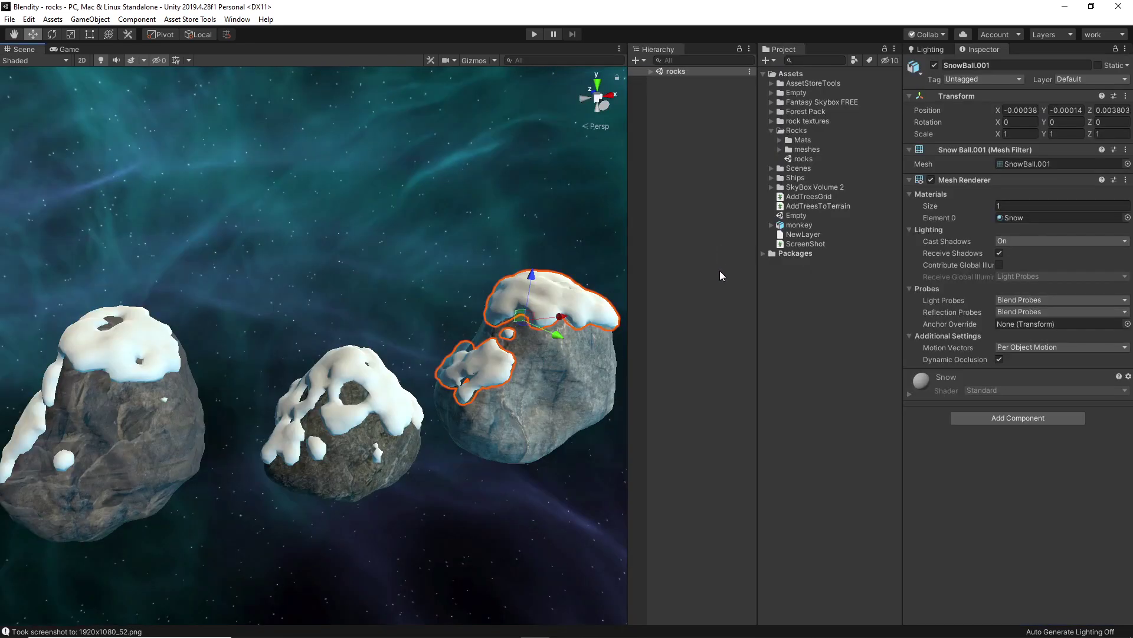
Step: Preview Blendity's Generate and Modify options in the Rocks folder's context menu
right_click(803, 134)
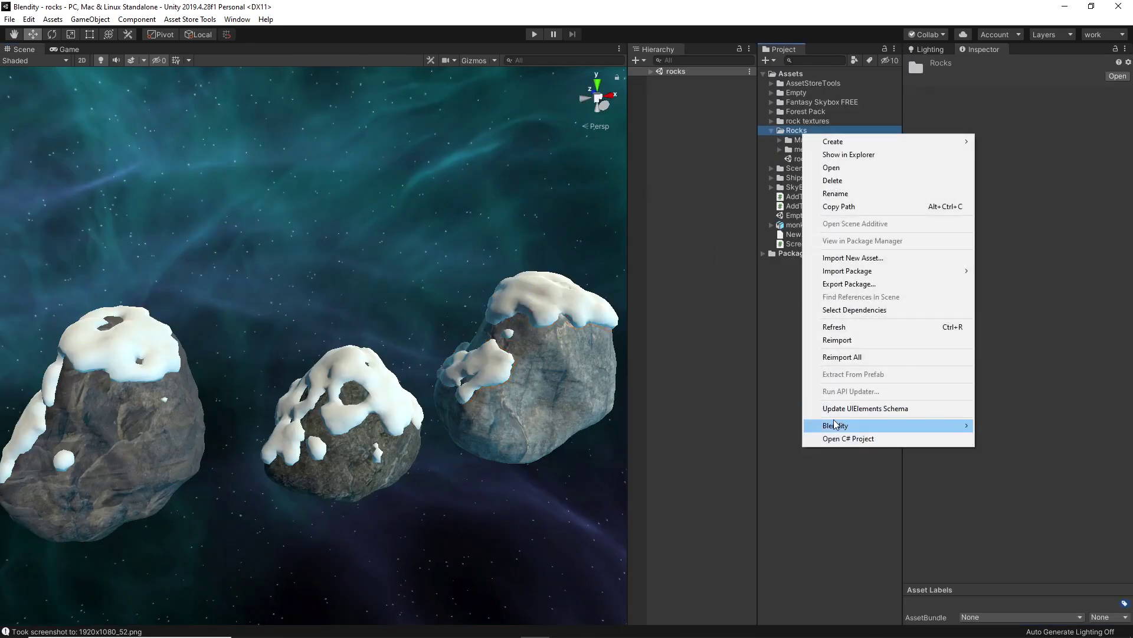
mouse_move(848, 428)
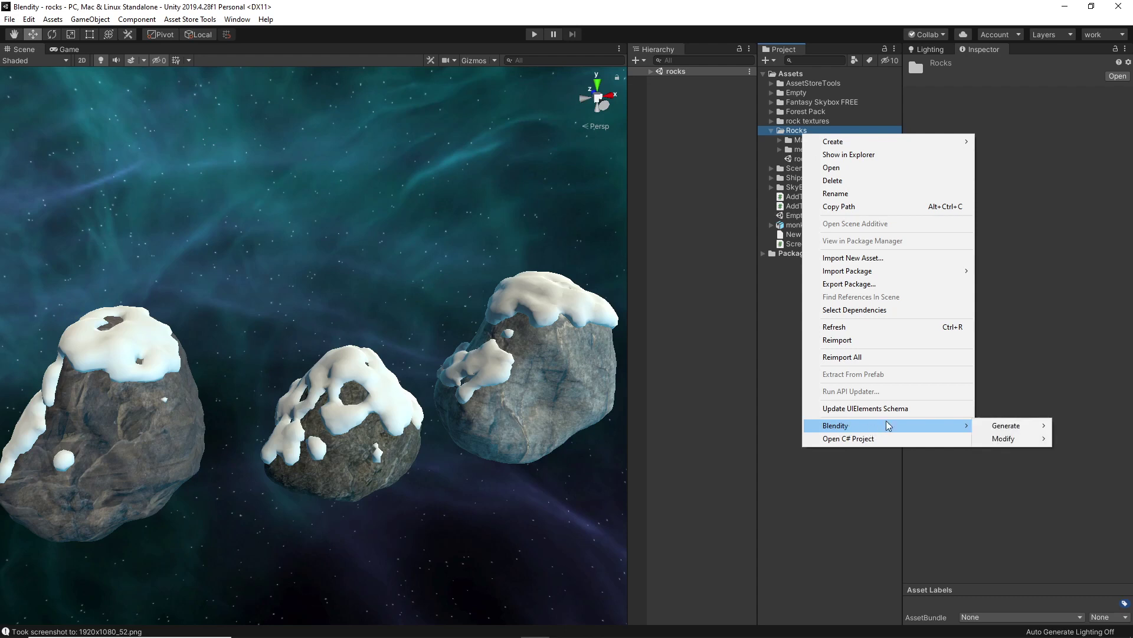
mouse_move(1004, 430)
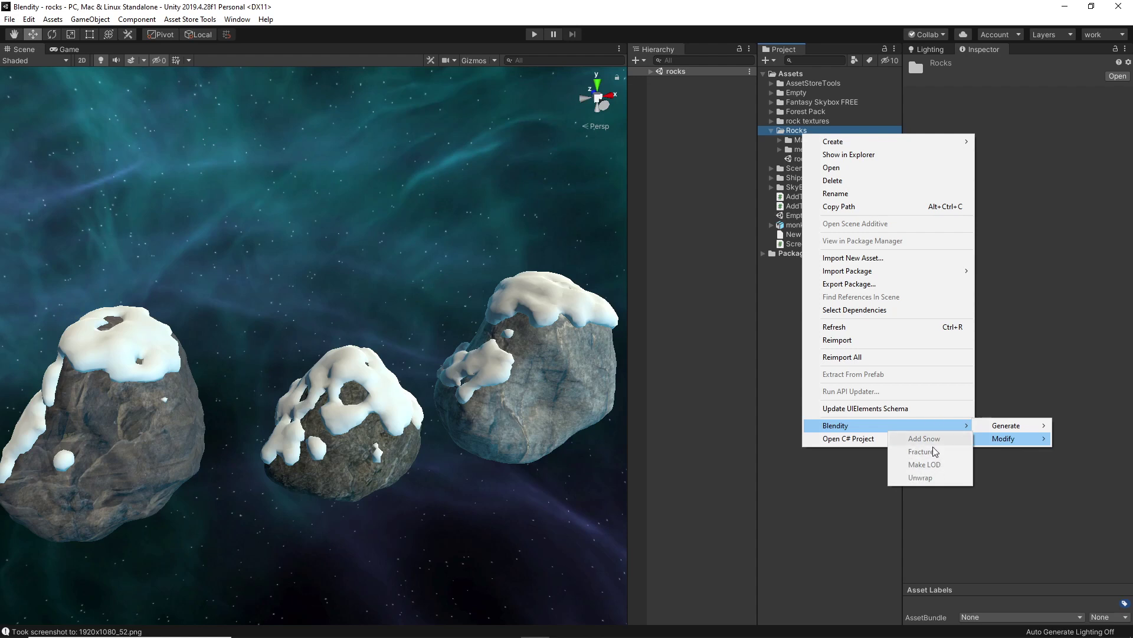
click(772, 240)
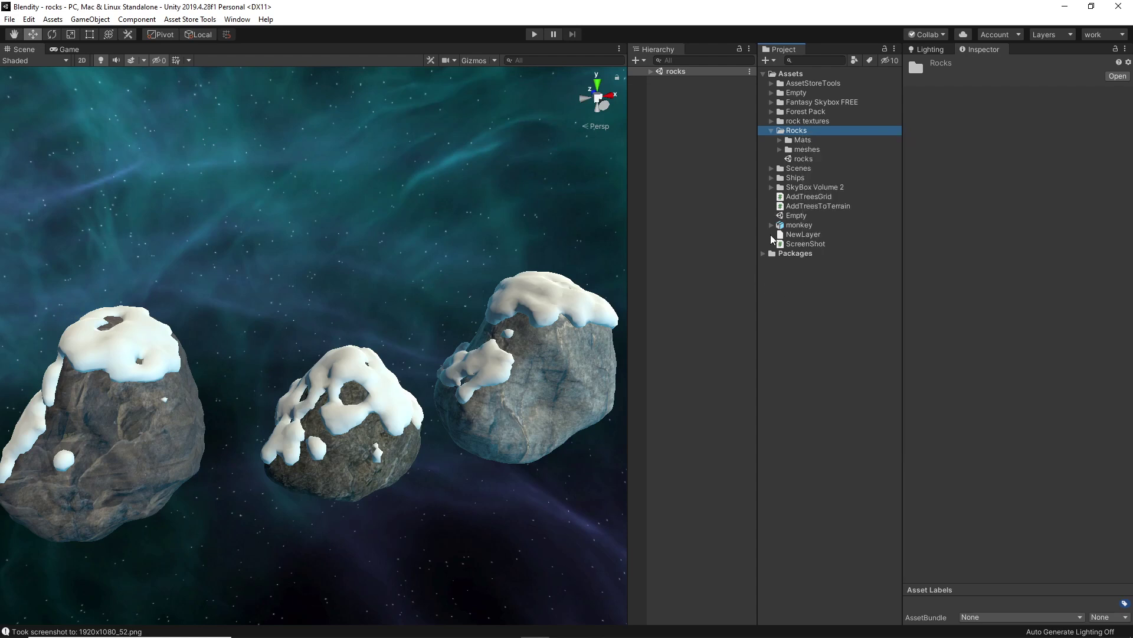
Step: Expand the meshes folder to list its rock meshes and bring up its Blendity options
click(780, 150)
click(814, 153)
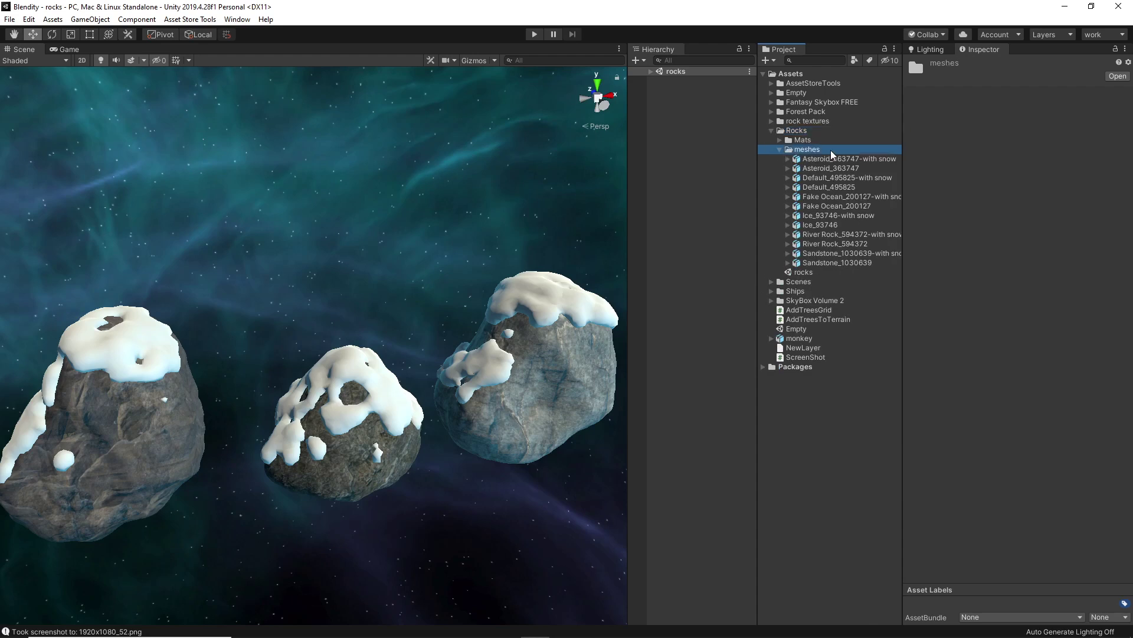
right_click(832, 151)
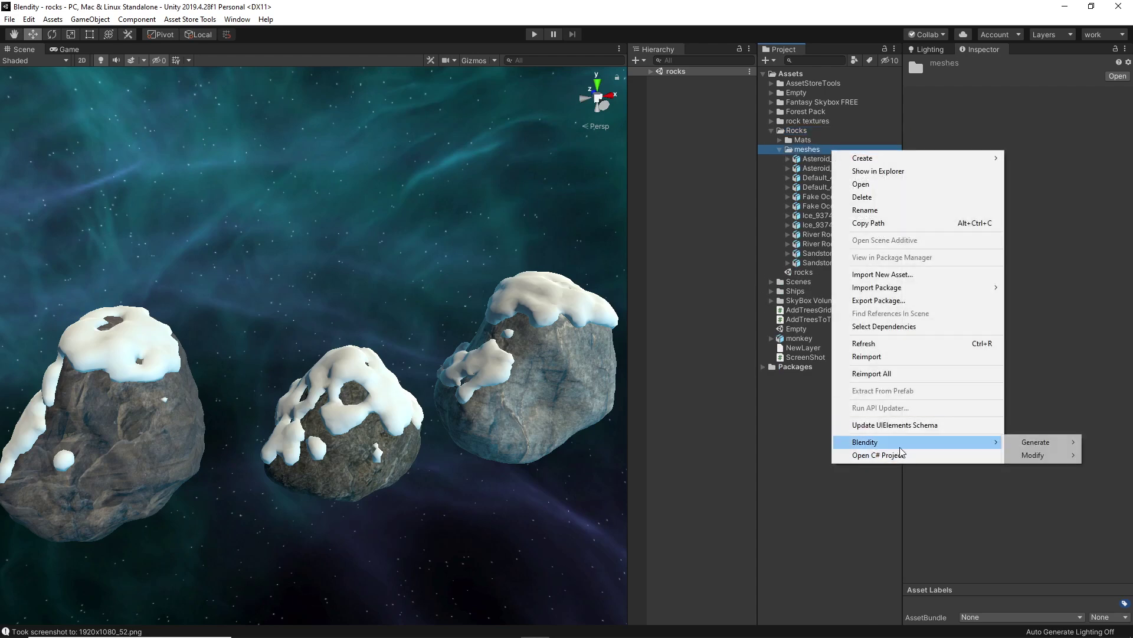
click(1006, 443)
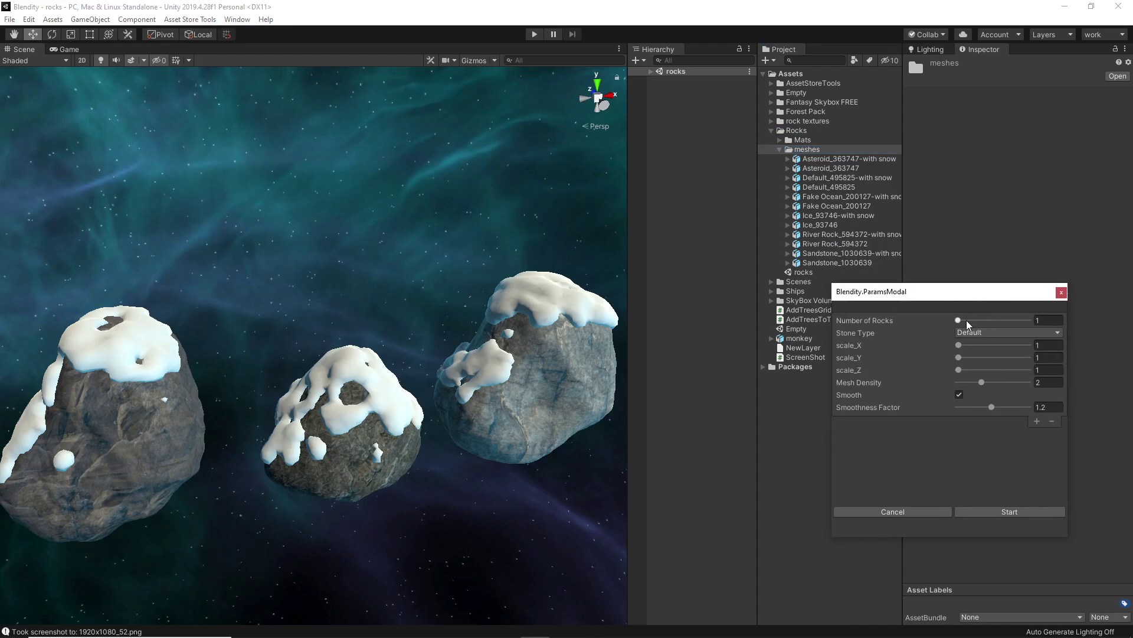
click(971, 332)
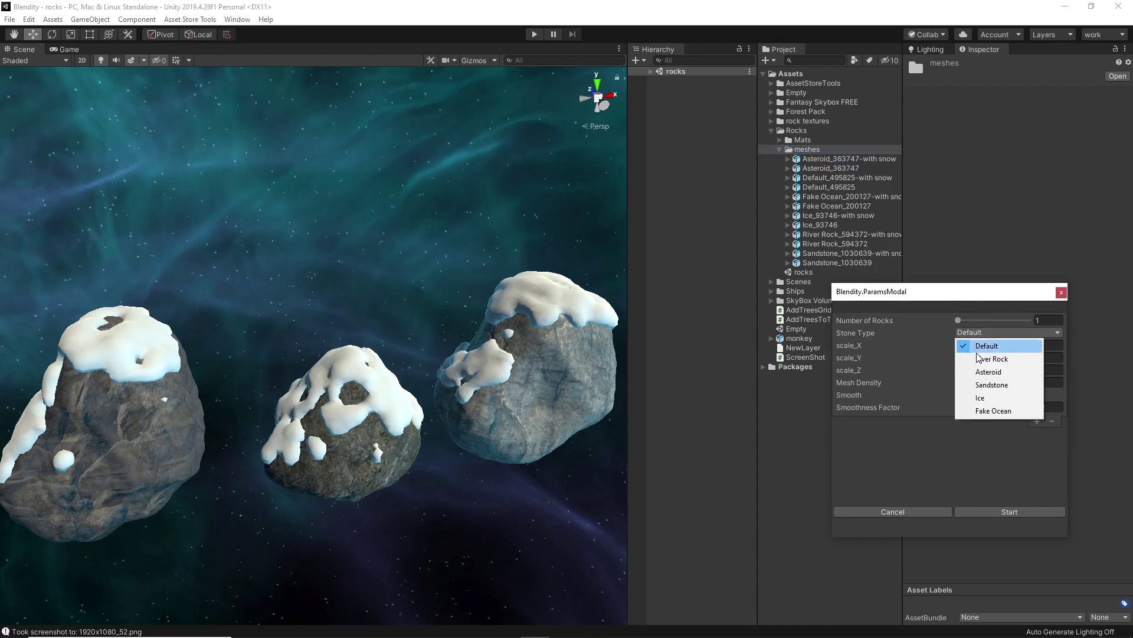
click(908, 334)
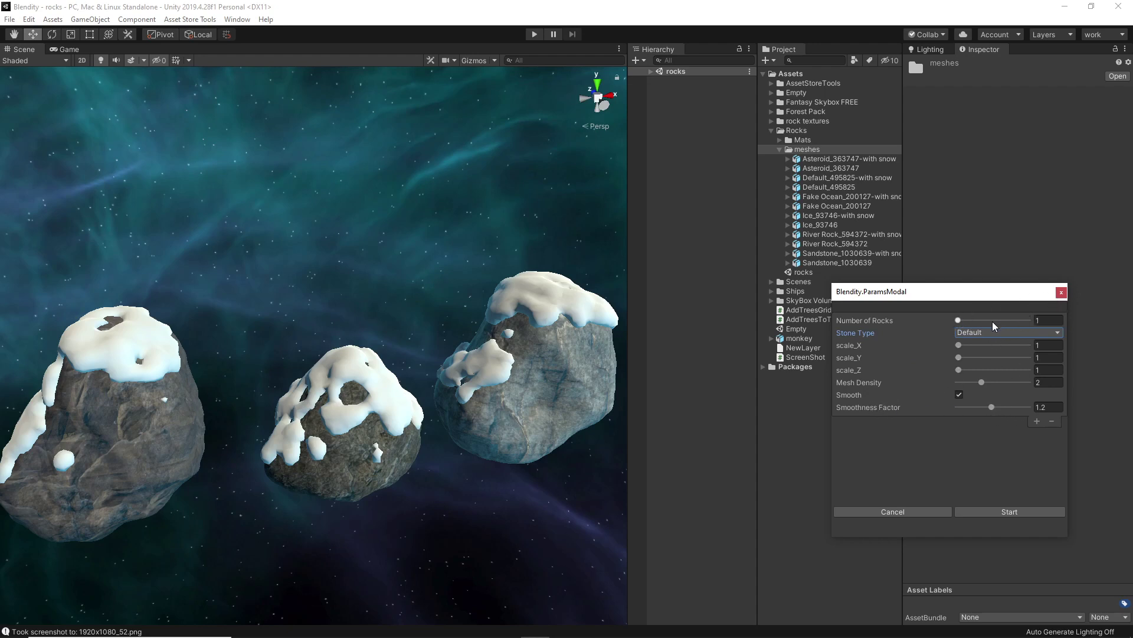
click(1061, 292)
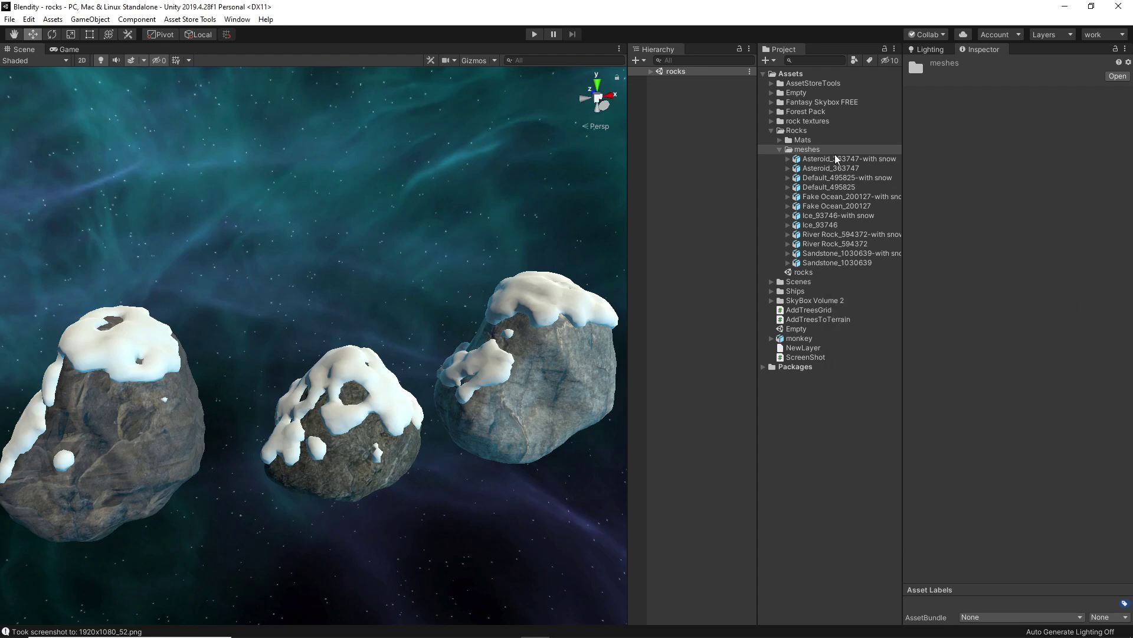
click(853, 169)
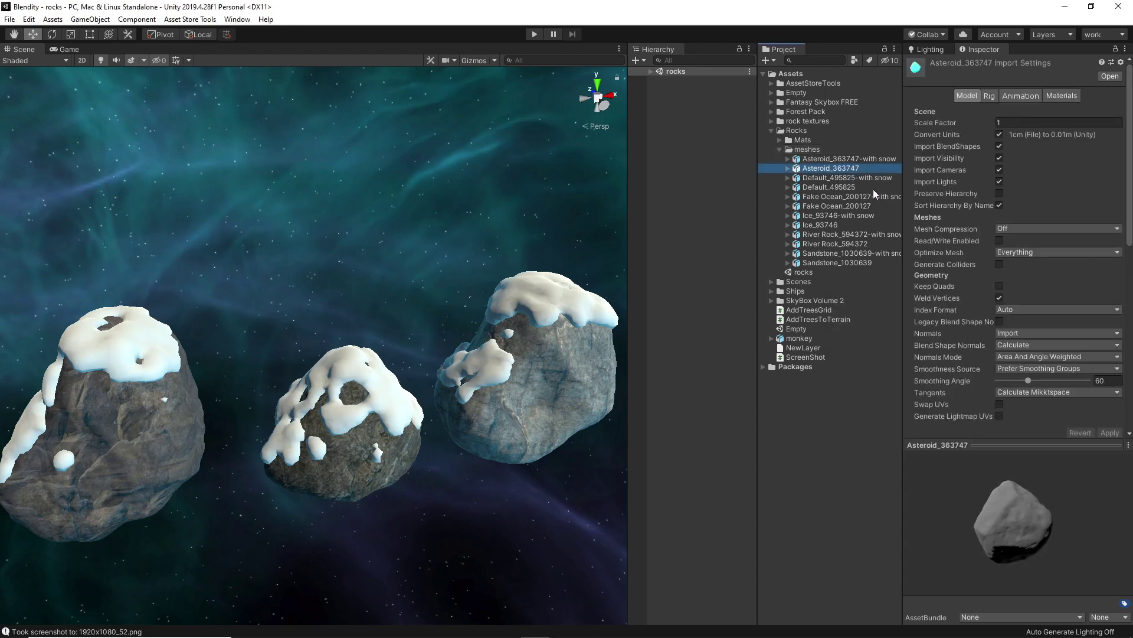
ctrl+click(868, 187)
ctrl+click(867, 206)
ctrl+click(866, 225)
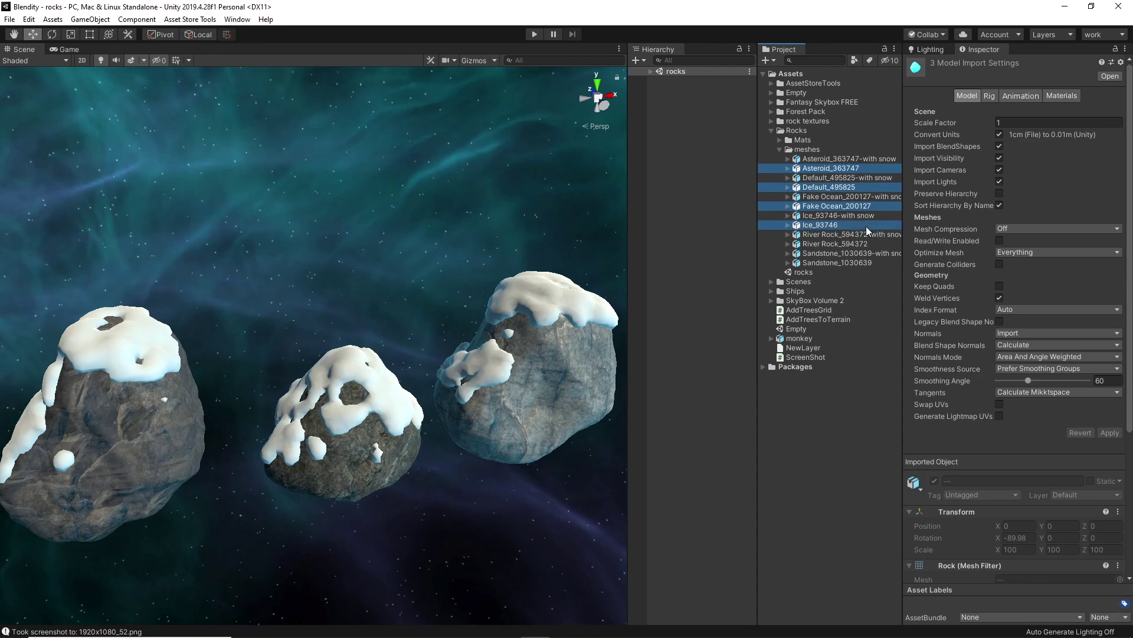
ctrl+click(874, 245)
ctrl+click(873, 262)
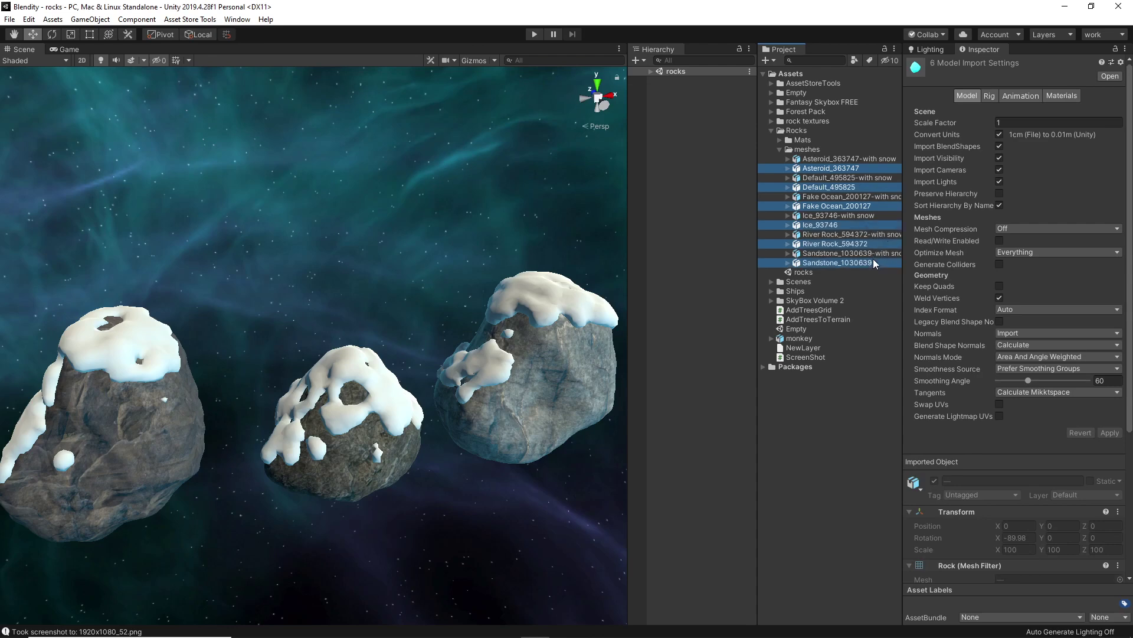
right_click(838, 172)
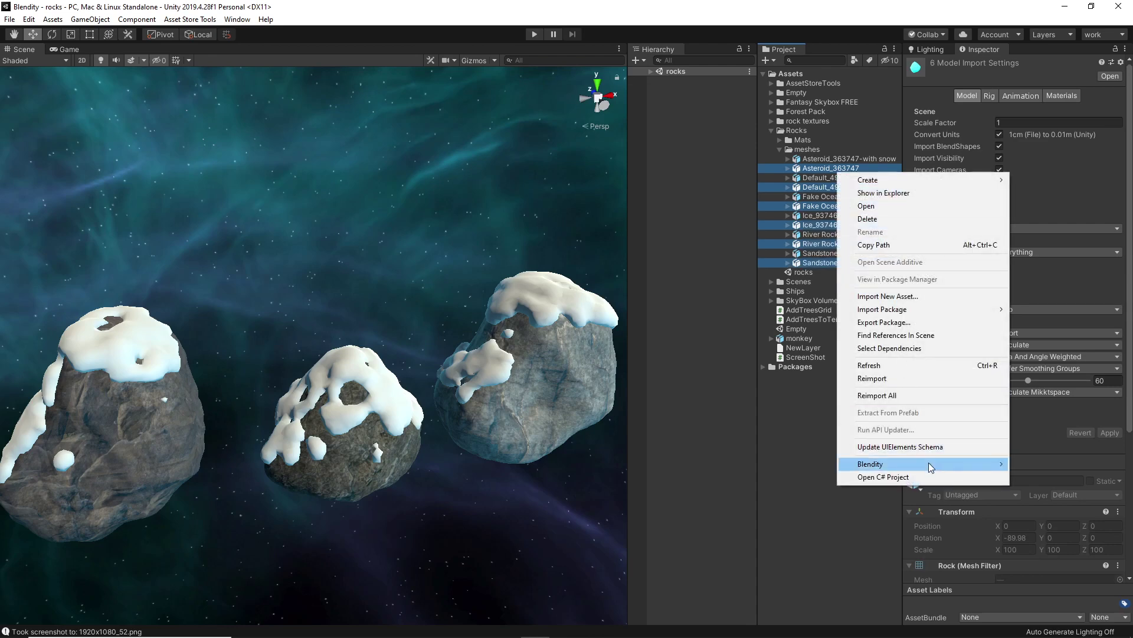
mouse_move(931, 469)
mouse_move(1038, 476)
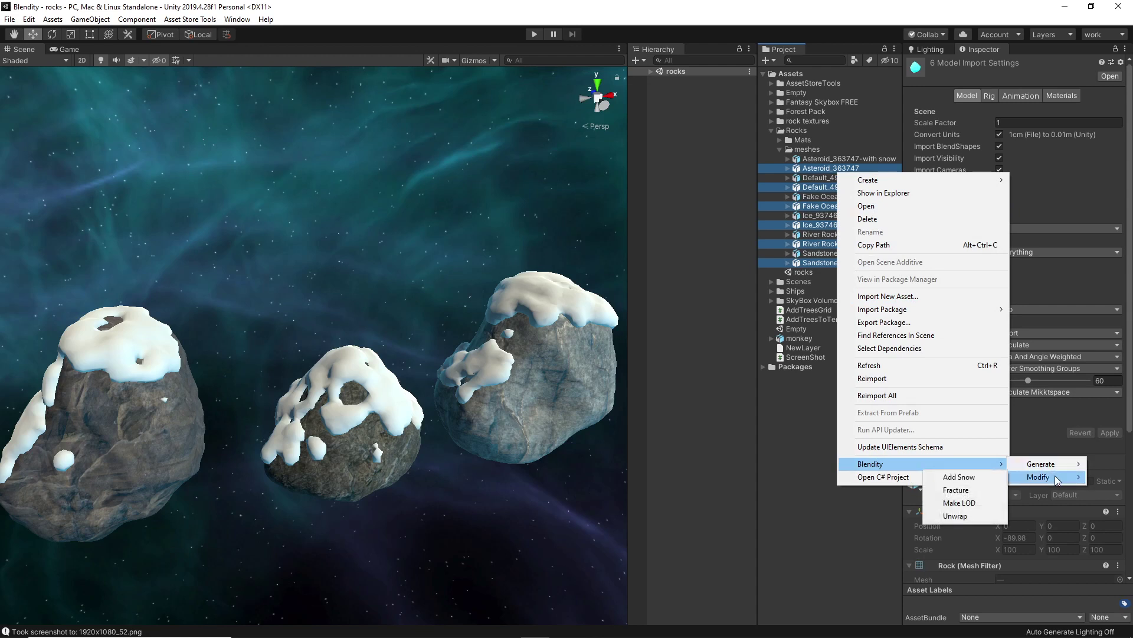
click(986, 476)
drag(992, 337, 788, 235)
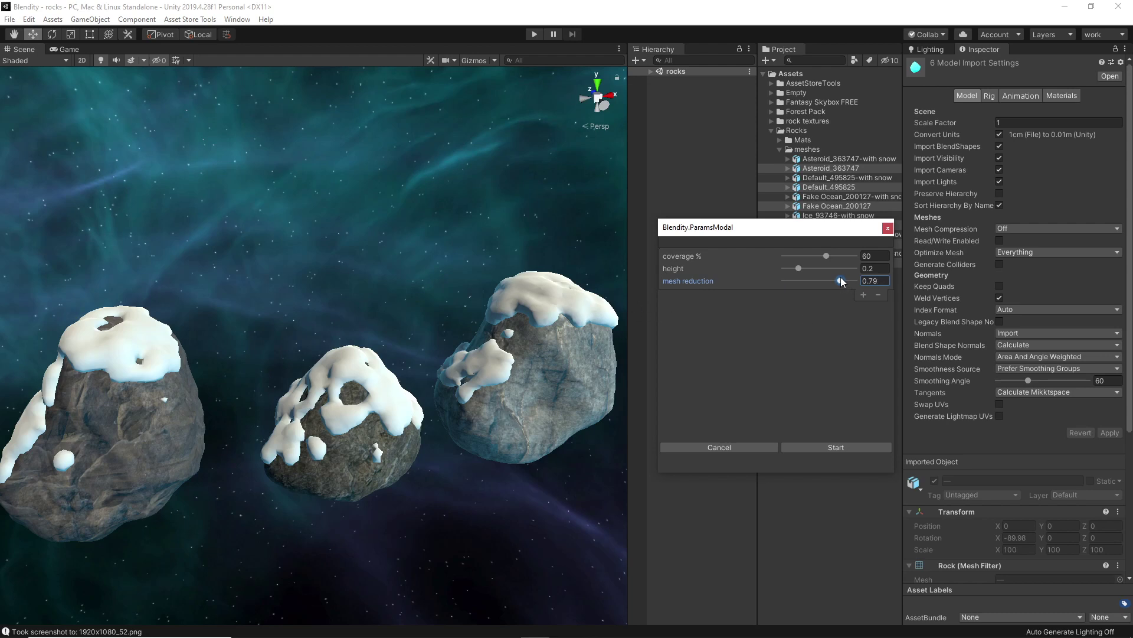
drag(842, 281, 857, 282)
drag(857, 282, 797, 282)
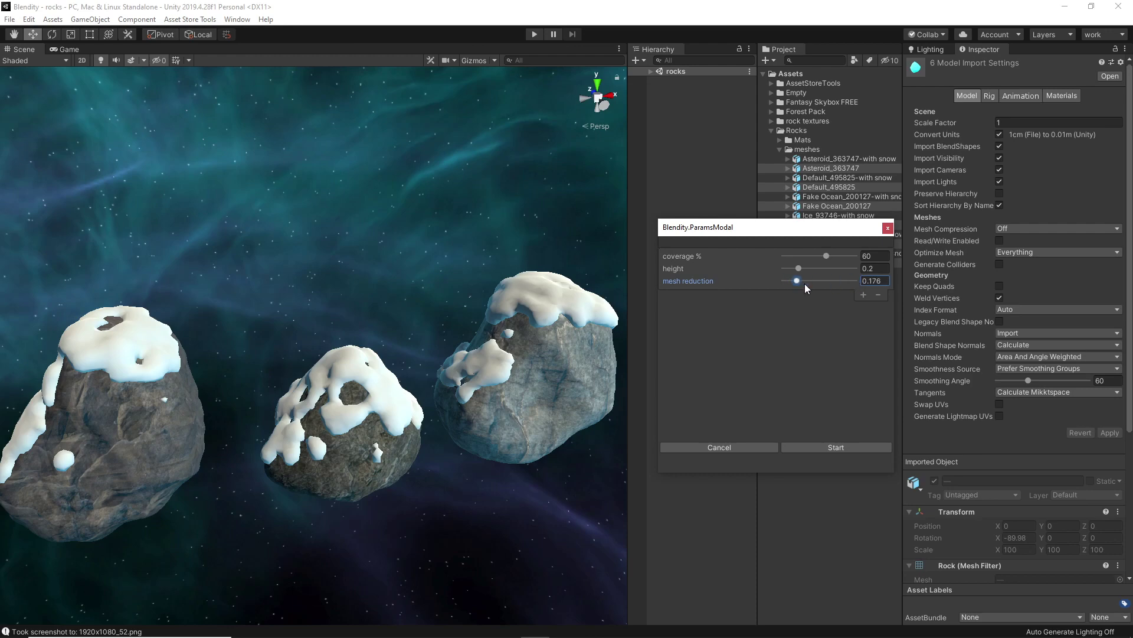
click(888, 228)
alt+drag(359, 317, 320, 340)
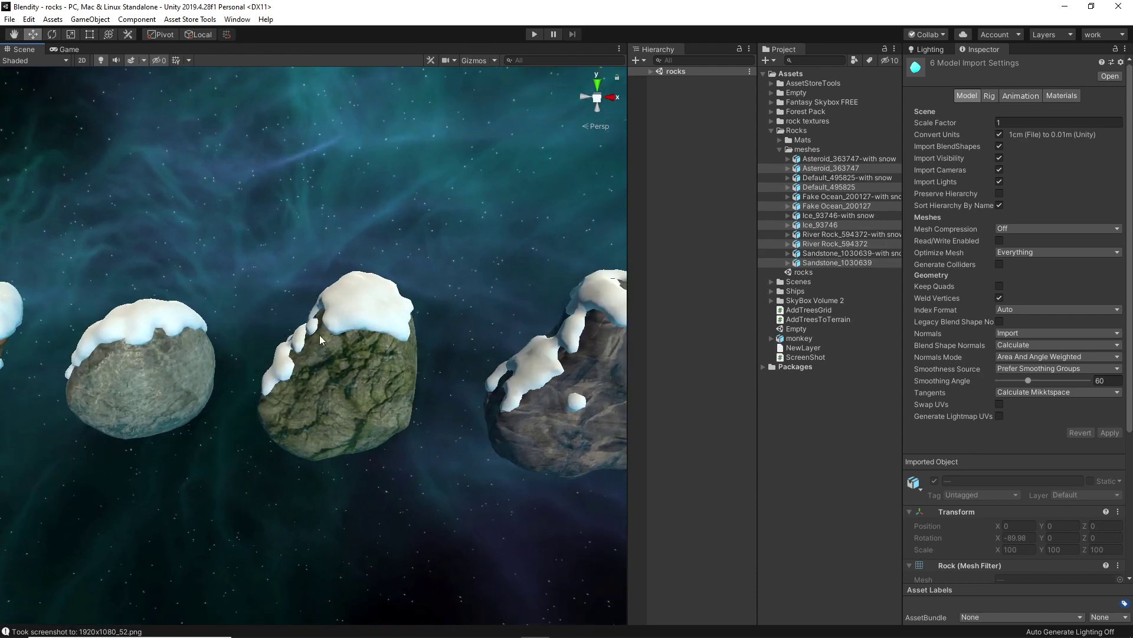
Step: Expand Rocks/Mats and inspect the rock 1 material (Standard Triplanar, Map Scale 20.47)
alt+drag(343, 380, 434, 370)
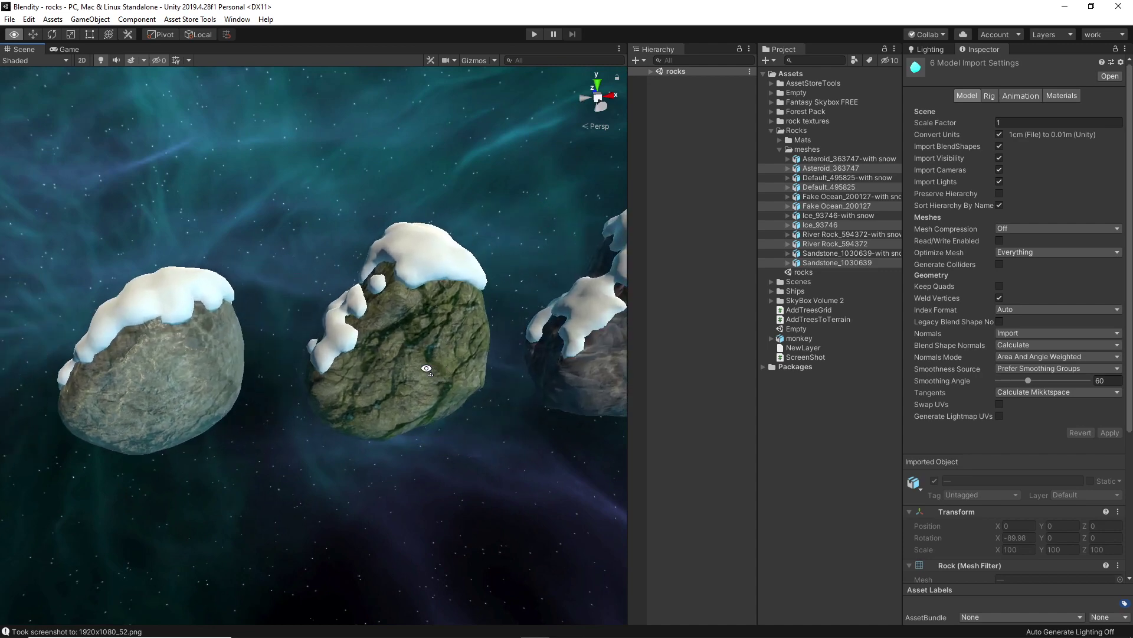
click(779, 140)
click(798, 150)
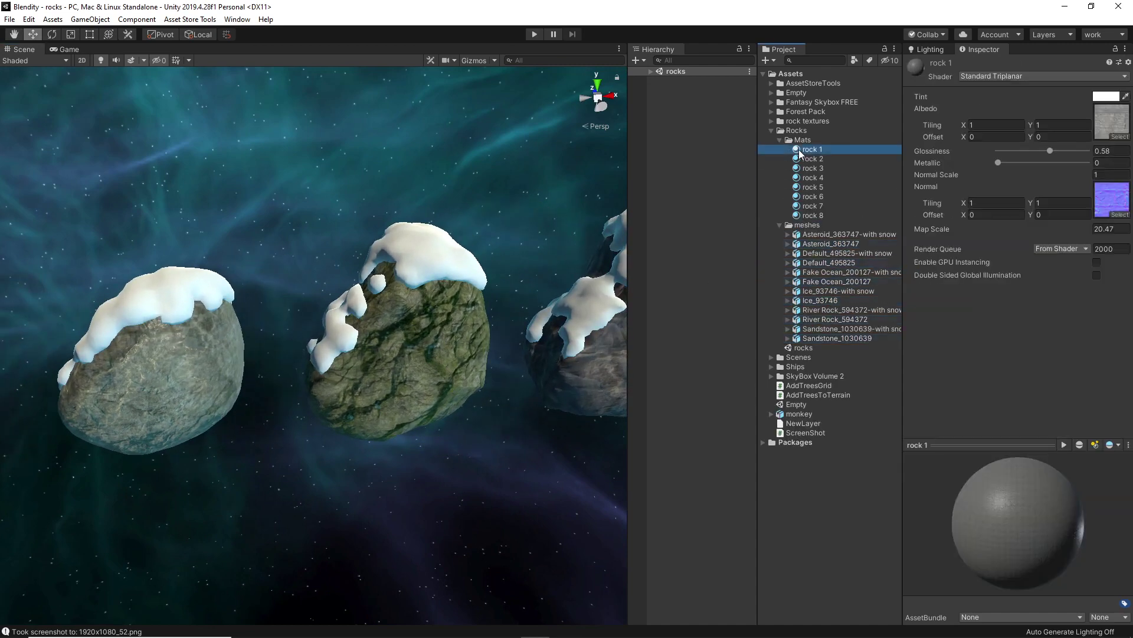
alt+drag(301, 308, 421, 324)
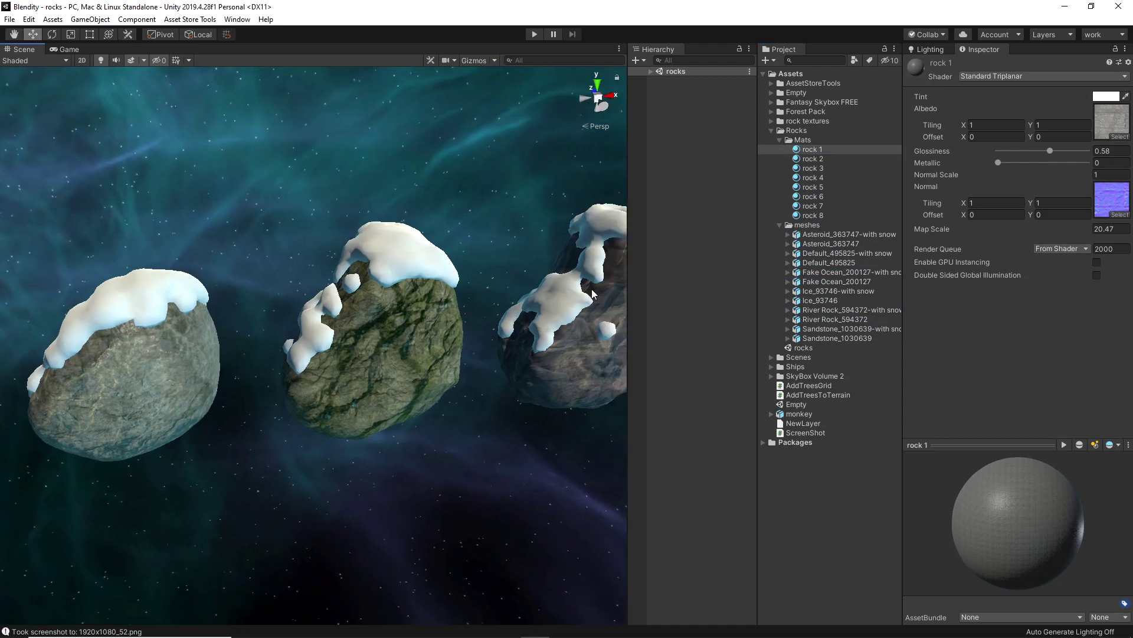
alt+drag(593, 293, 493, 303)
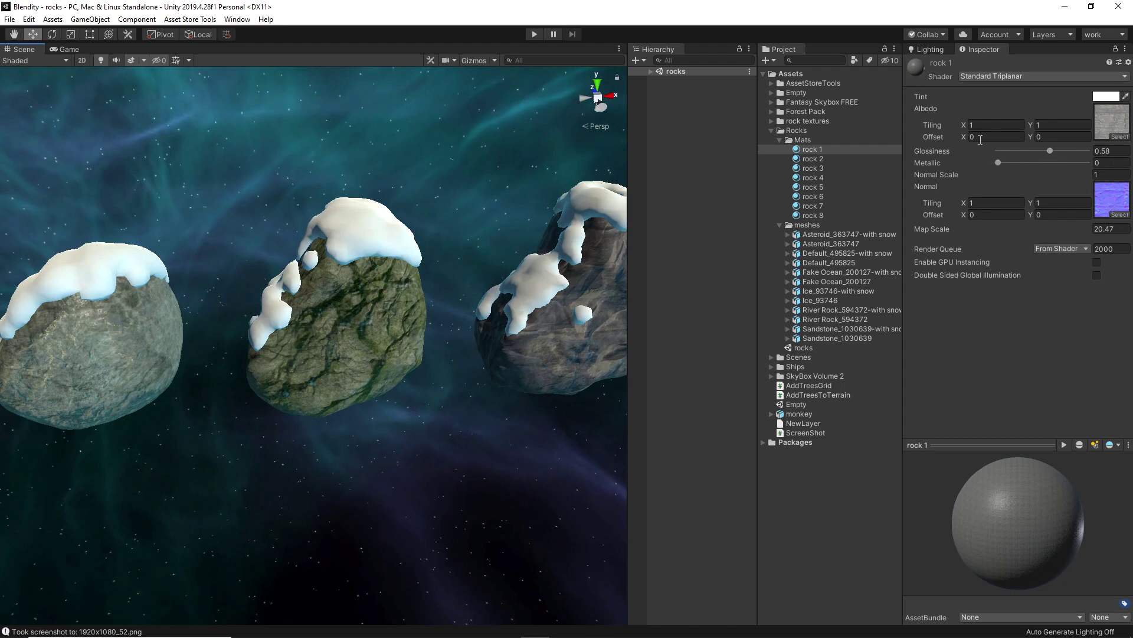
Step: Change the middle rock's rock 6 material Map Scale from 22.7 to 18.37, then deselect it
click(349, 333)
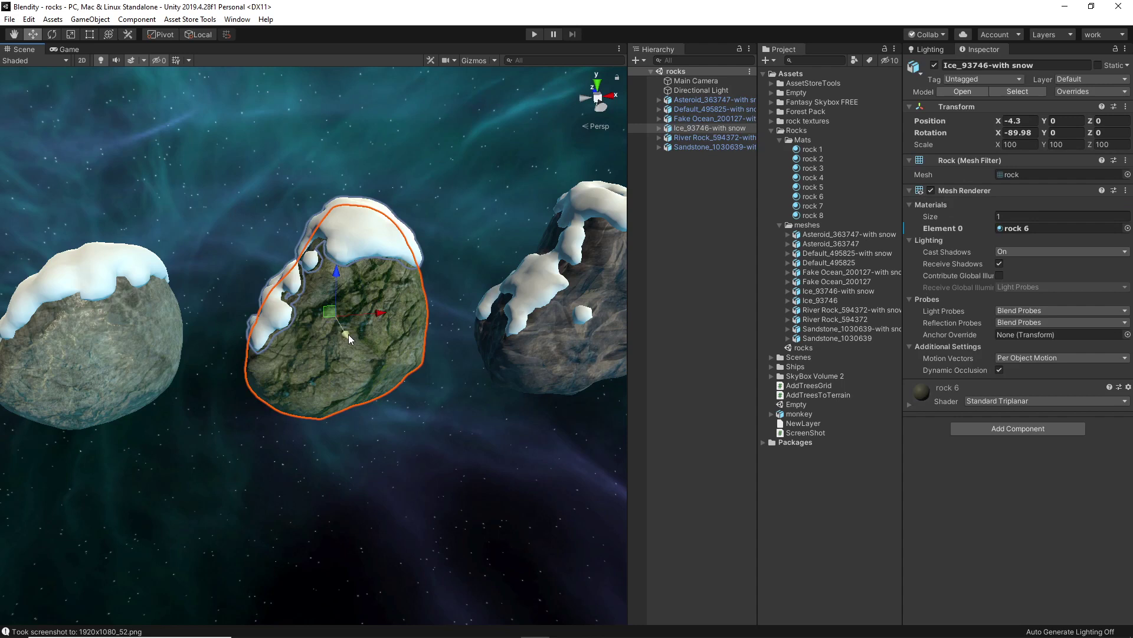
click(940, 394)
scroll(1061, 463, down, 1)
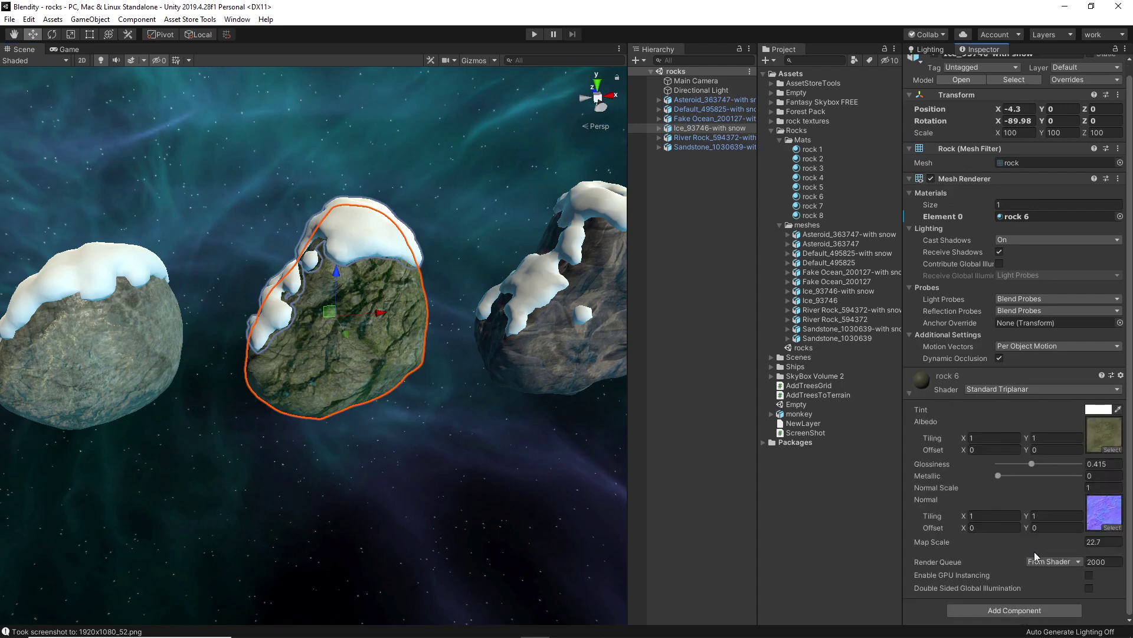
drag(1046, 546, 963, 540)
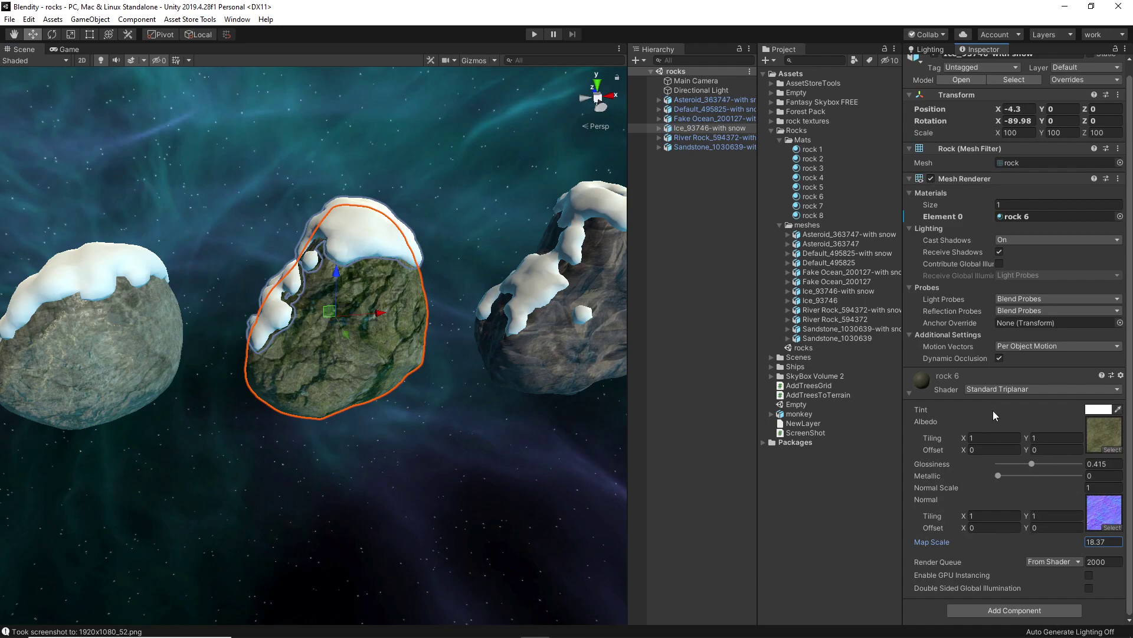
key(w)
right_drag(610, 319, 579, 290)
key(s)
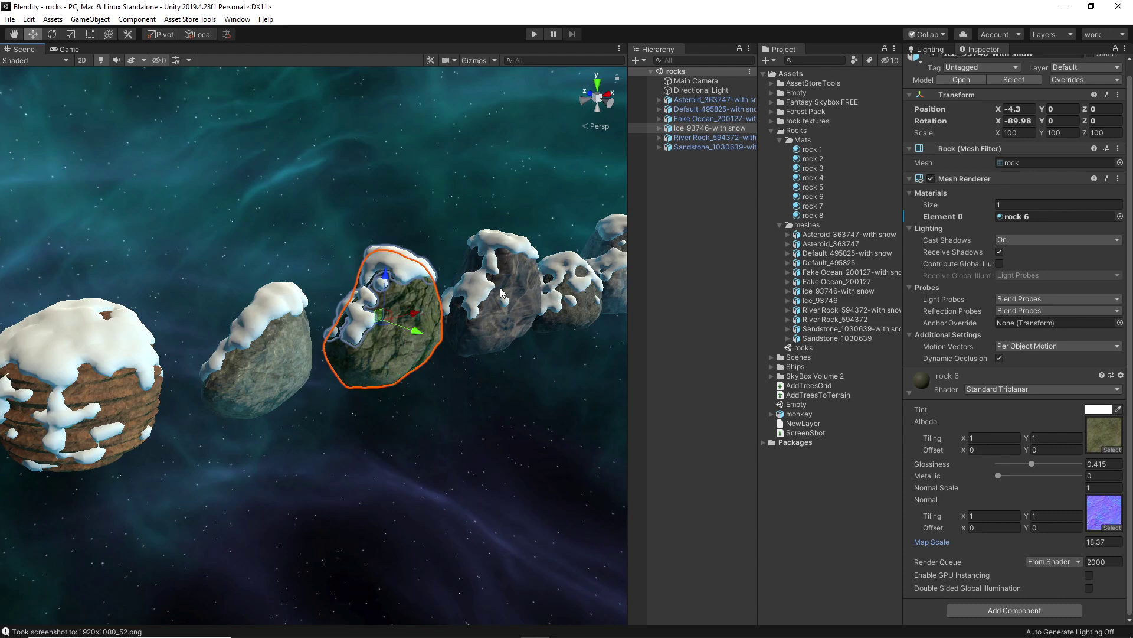
click(514, 437)
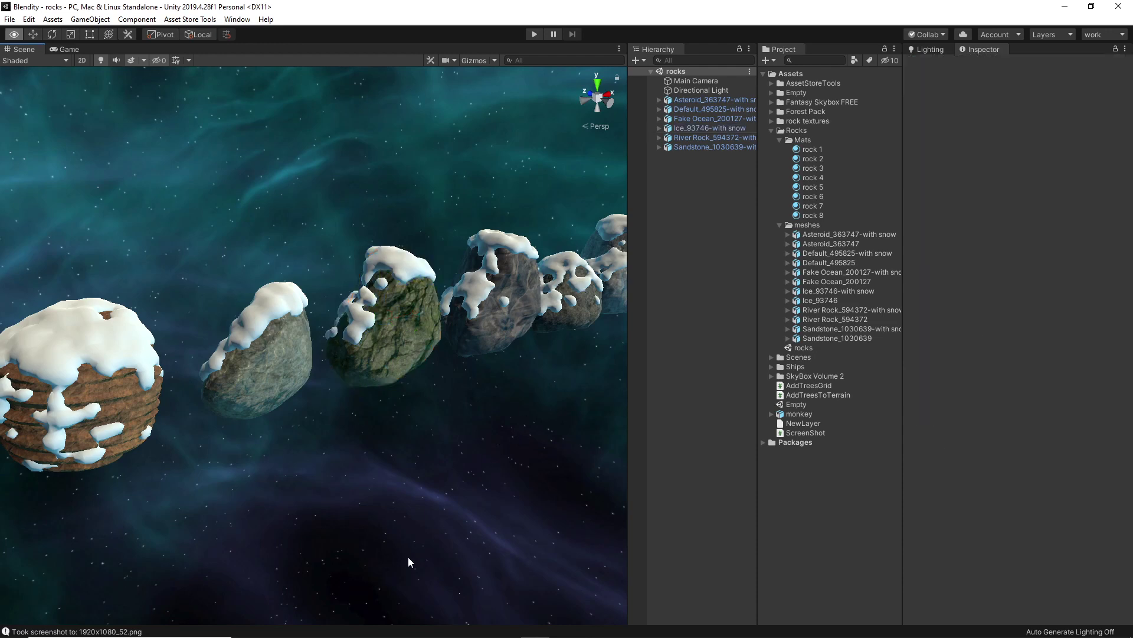
Step: Switch to Chrome showing the Blendity itch.io page offering com.ae.blendity-1.3.0.tgz
key(alt+Tab)
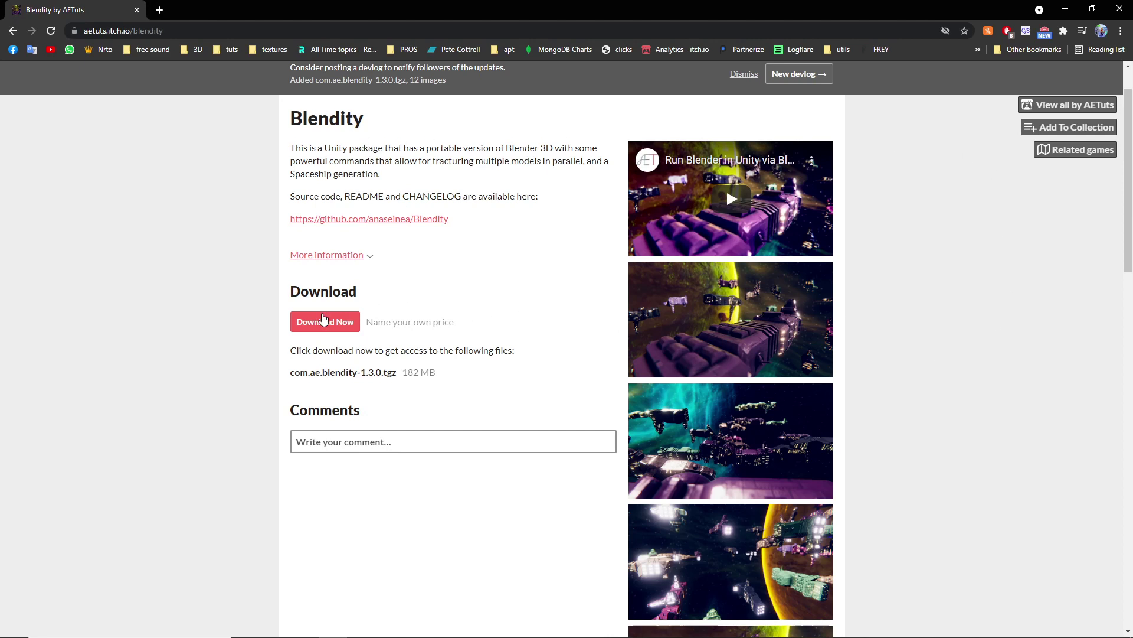
Step: Back in Unity, open the Package Manager, view its + add-package options, then close it
key(alt+Tab)
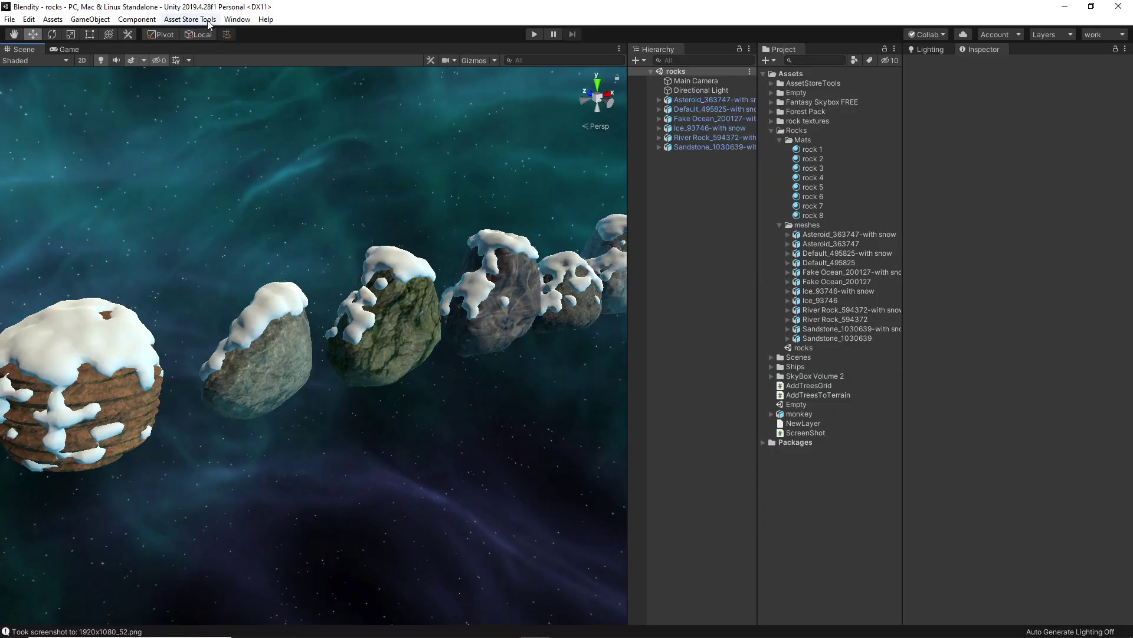
click(237, 19)
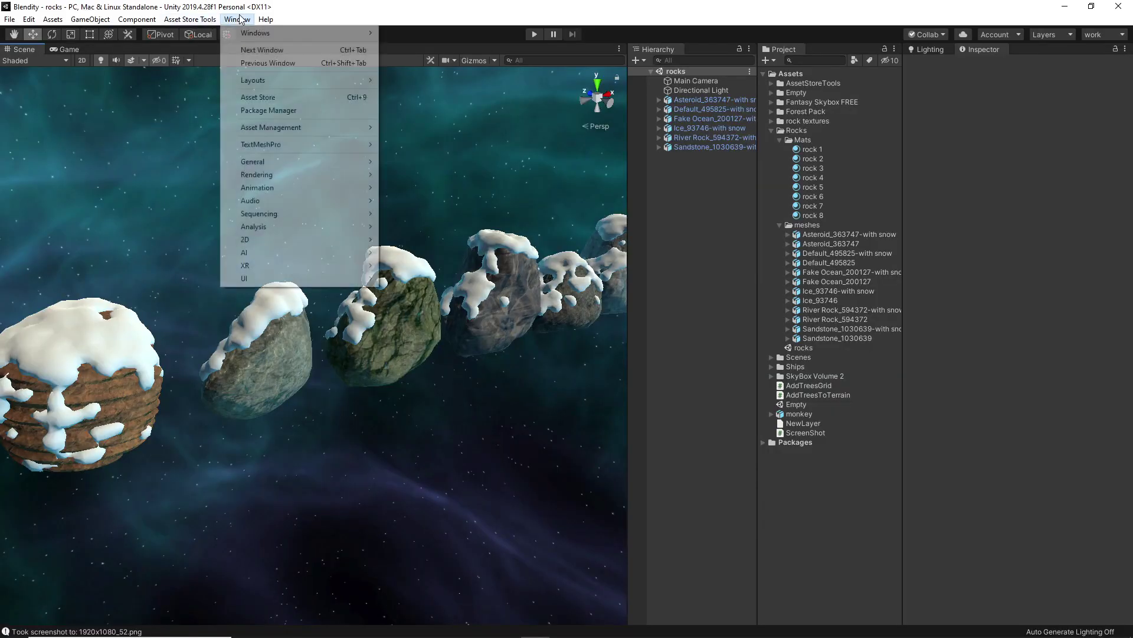
click(287, 111)
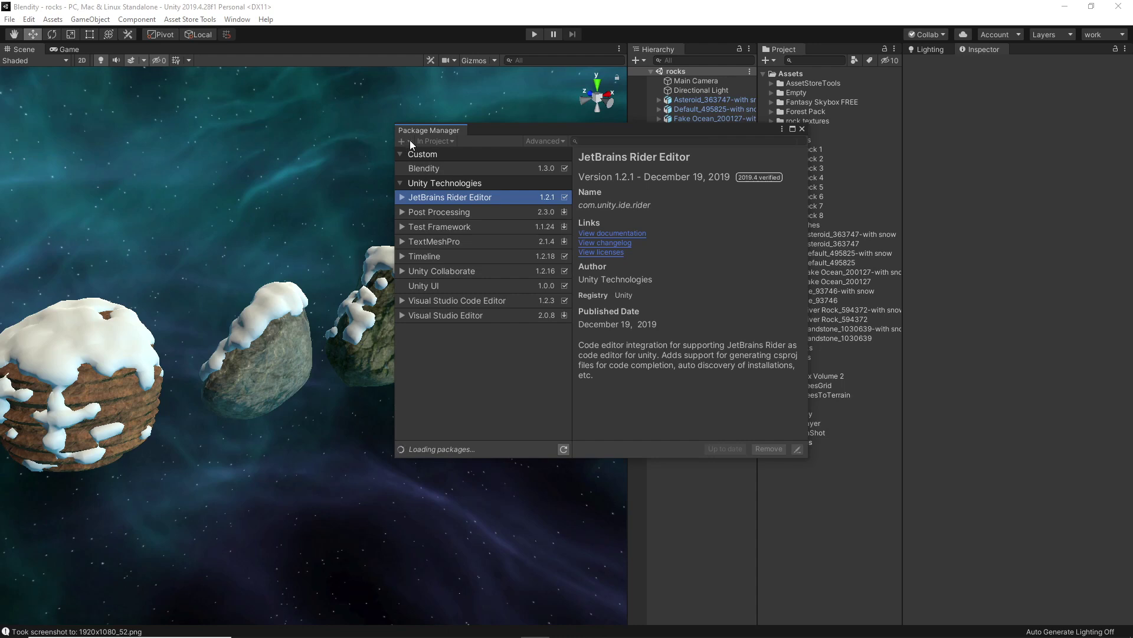
click(408, 141)
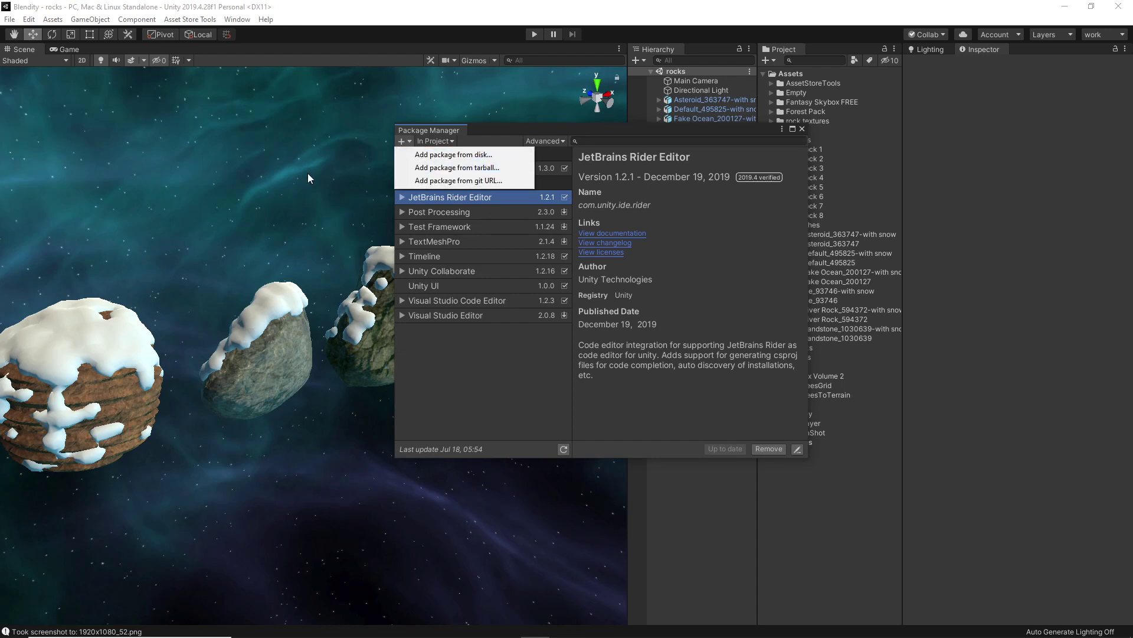
click(802, 127)
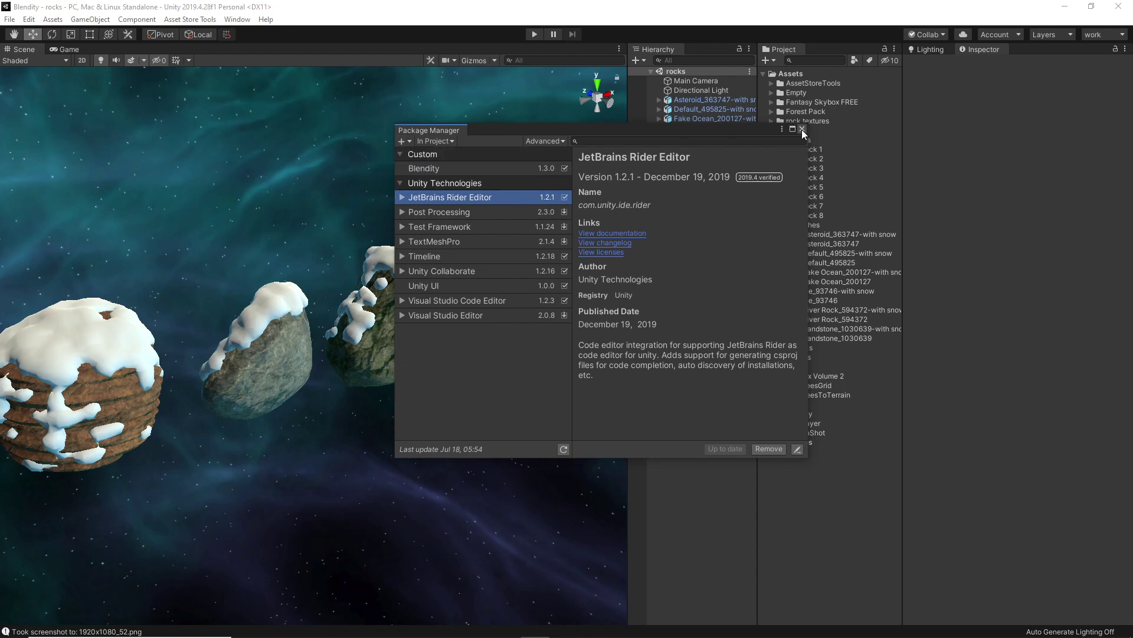
click(801, 130)
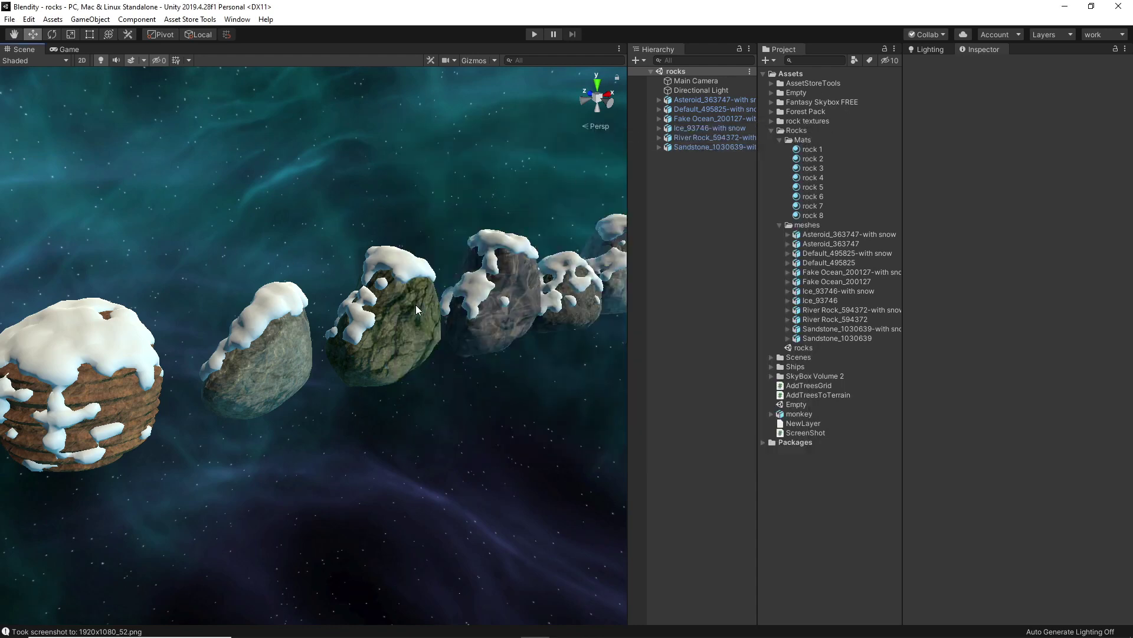